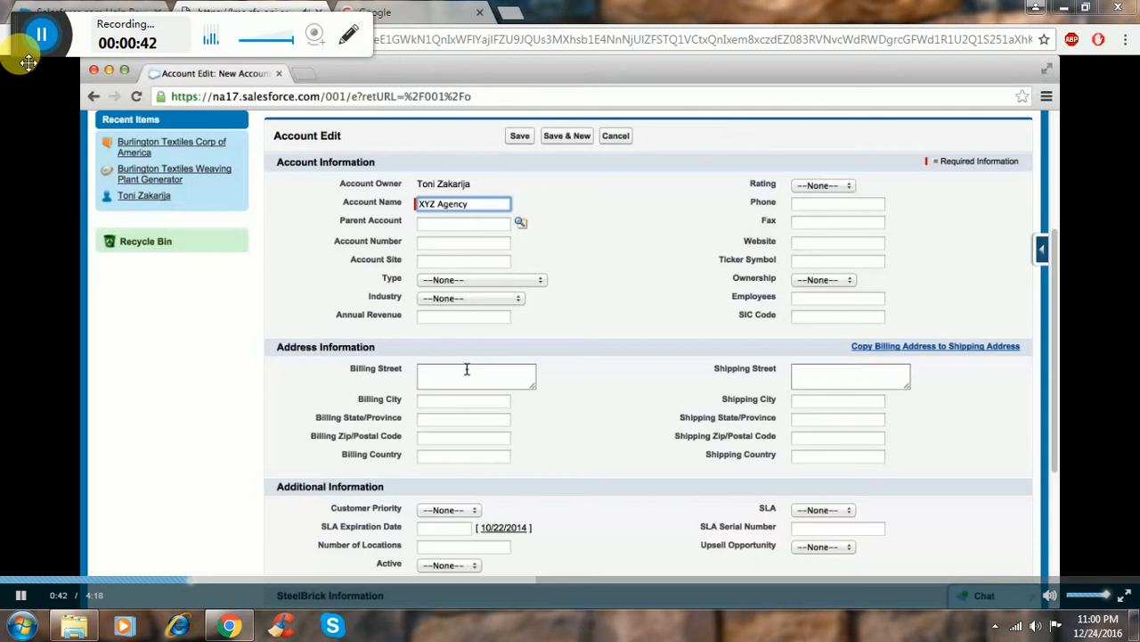
Fill in the XYZ Agency account's billing address with its street, city, state, postal code and country.
left_click(466, 369)
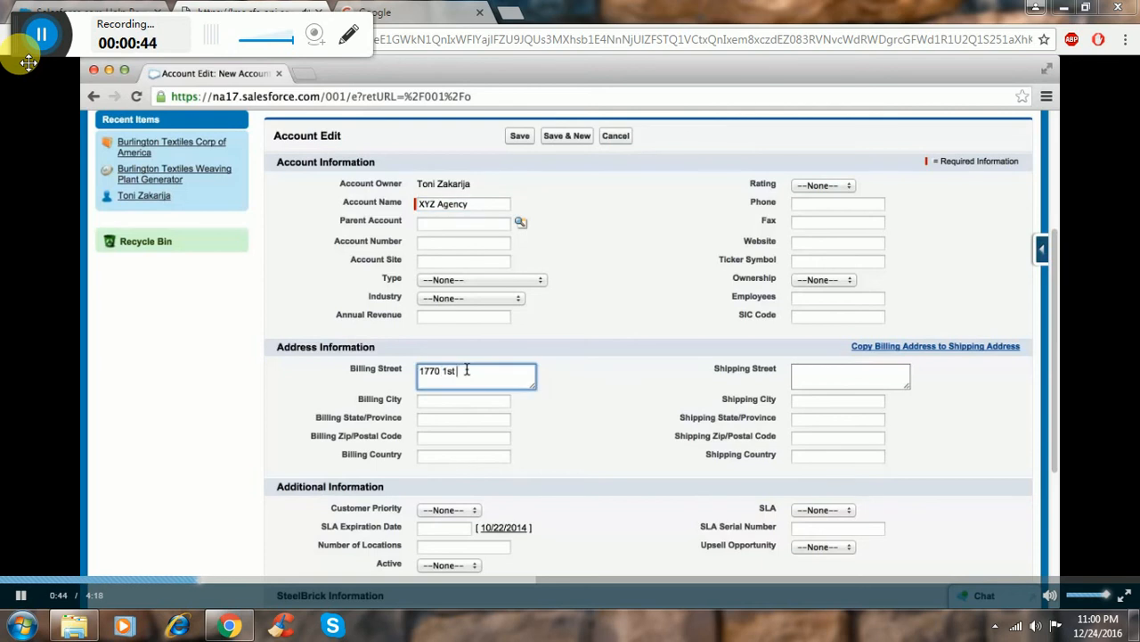
key("Tab")
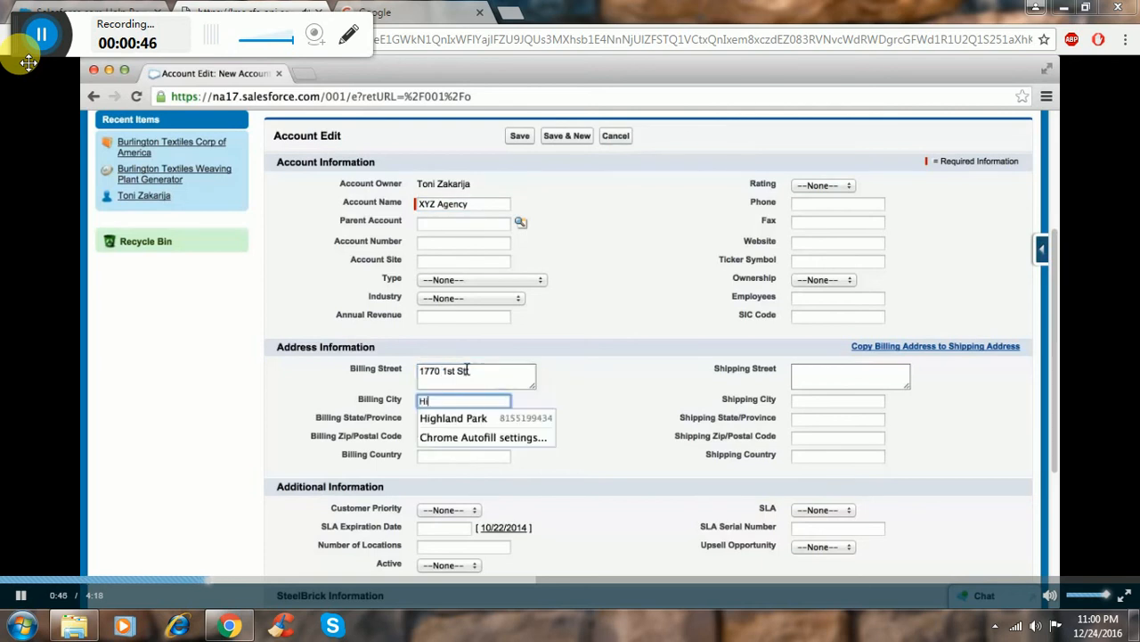
key("Tab")
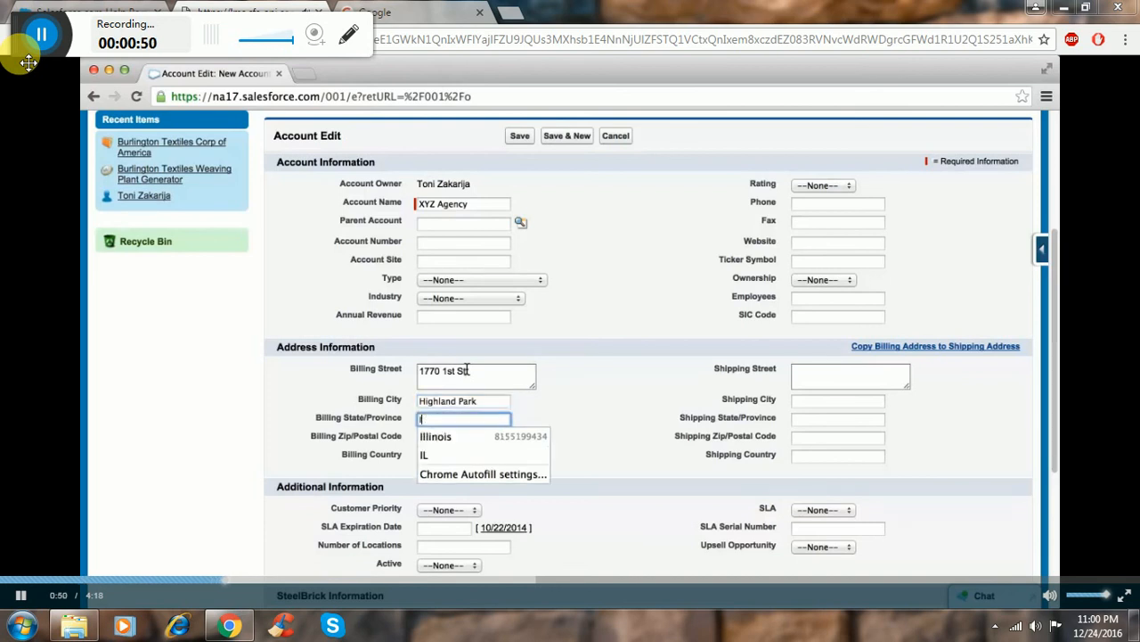
key("Tab")
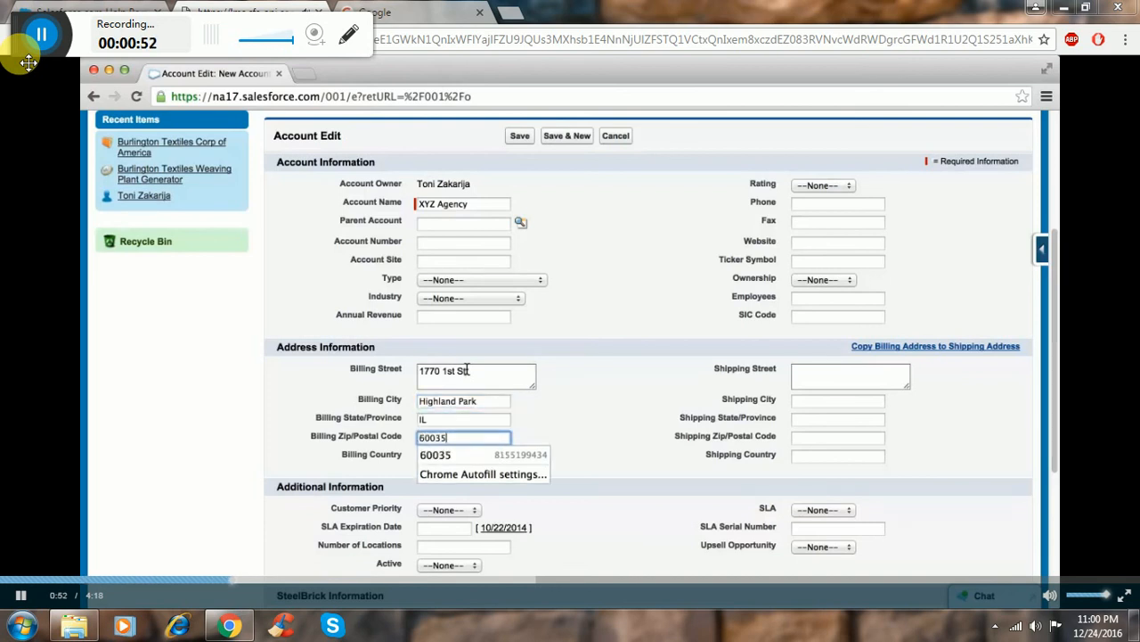
key("Tab")
type("USA")
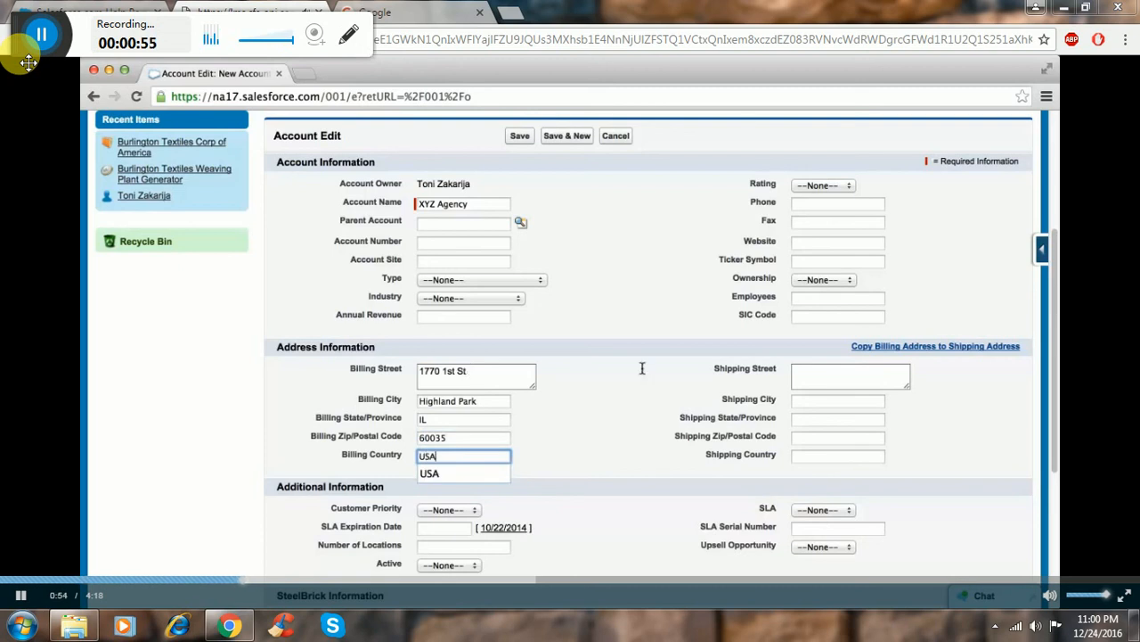
Fill in the account's separate shipping address with its street, city, state, postal code and country.
left_click(847, 368)
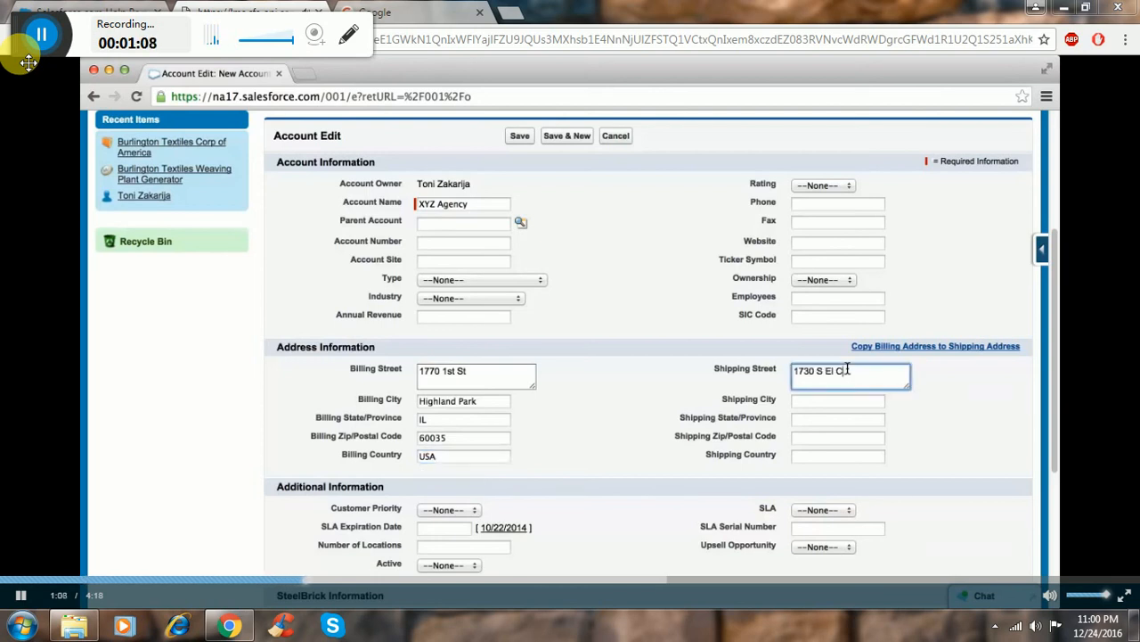
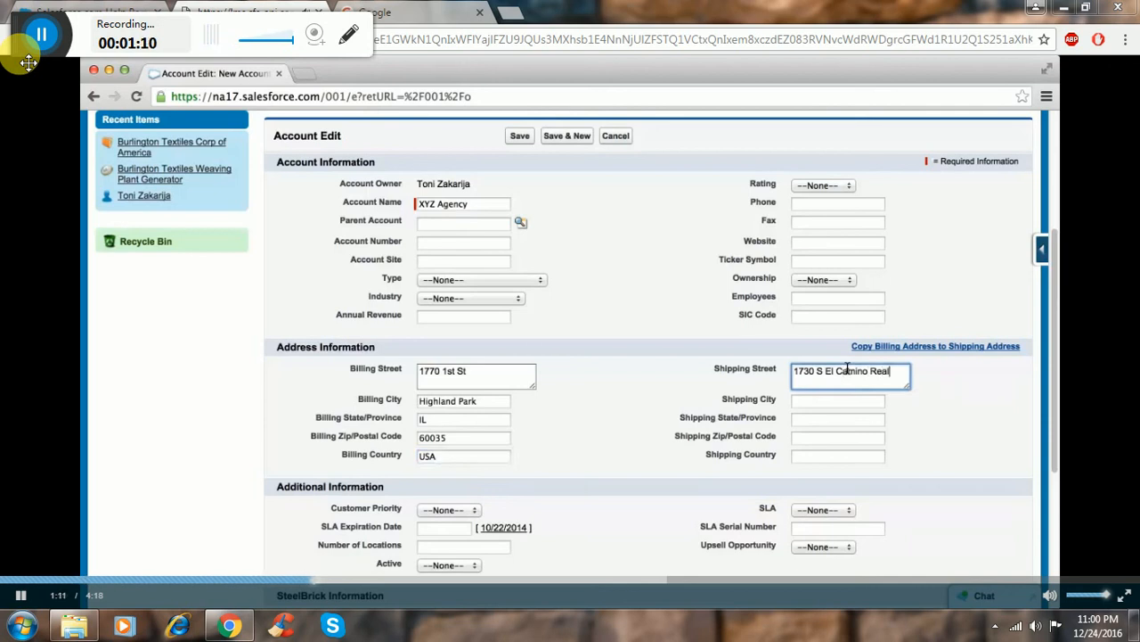
key("Tab")
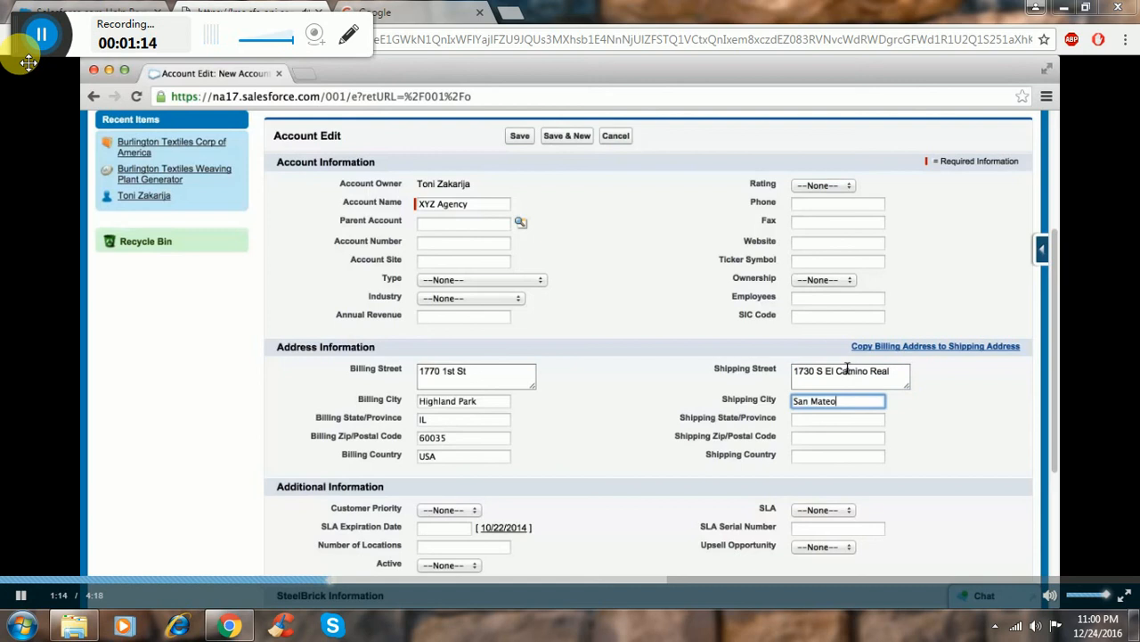
key("Tab")
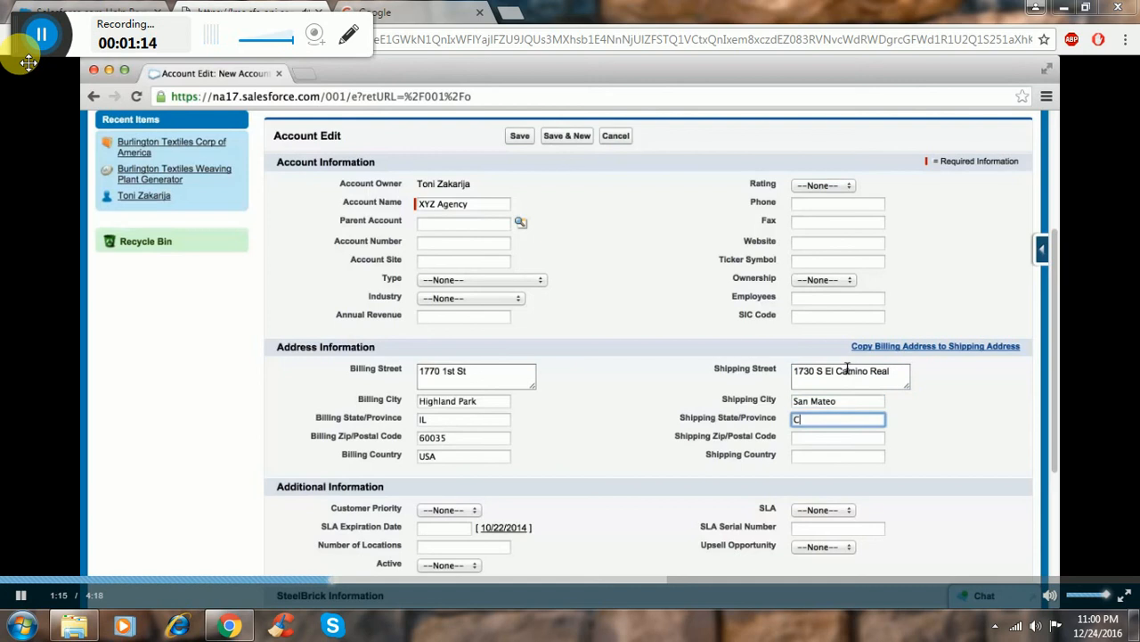
key("Tab")
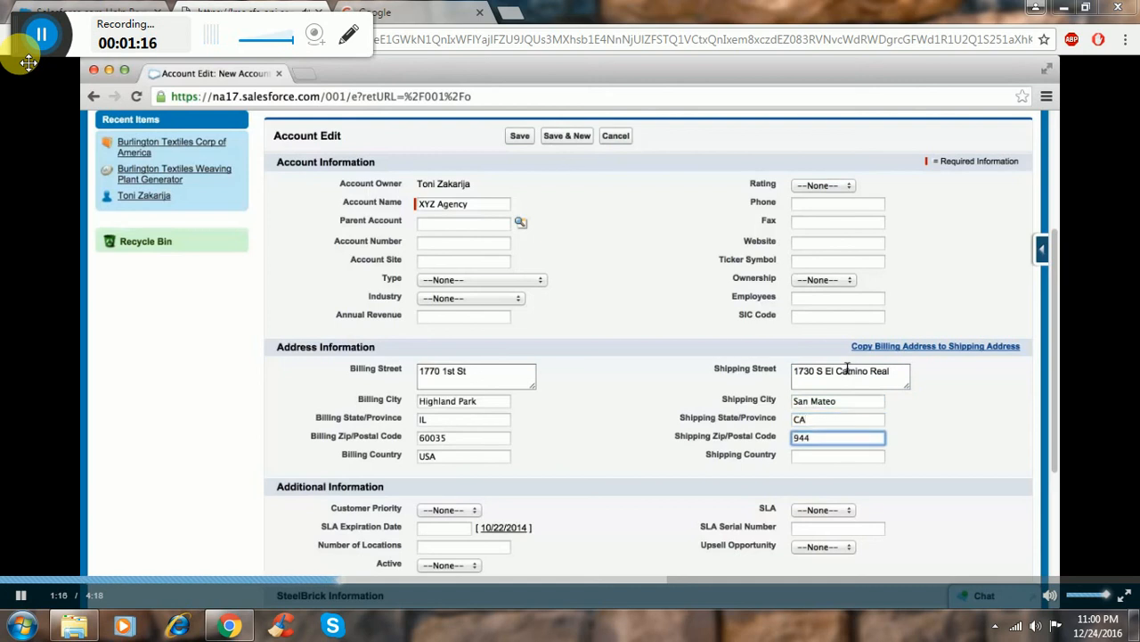
key("Tab")
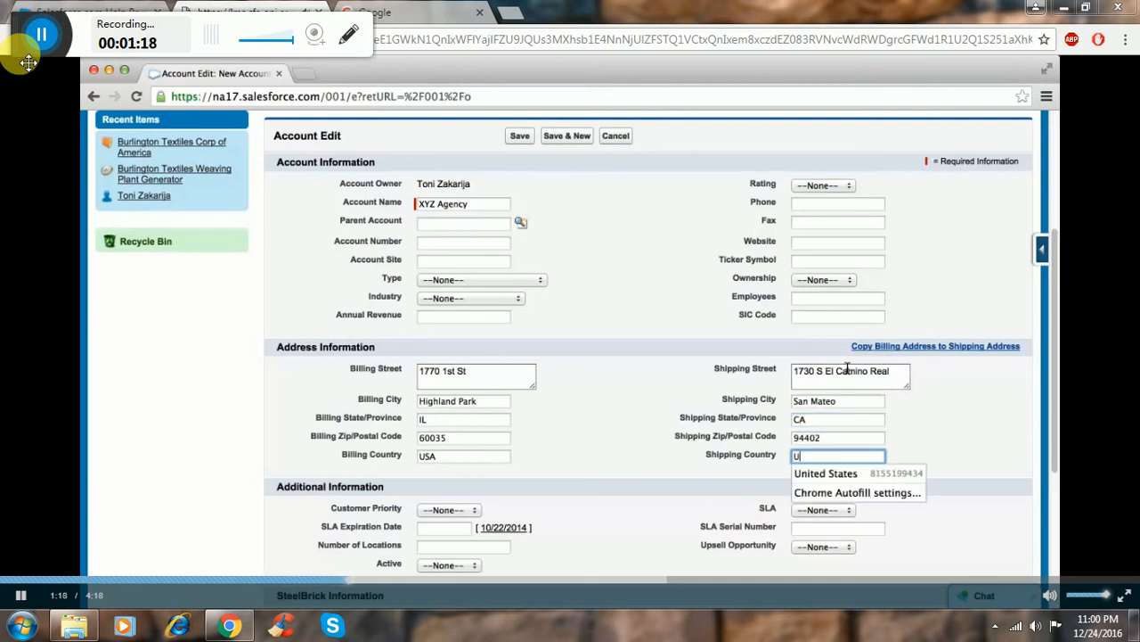
type("USA")
Set Contract Co-Termination to Prompt and Co-Termination Event to Add-on, and save the account.
scroll(718, 428, "down", 4)
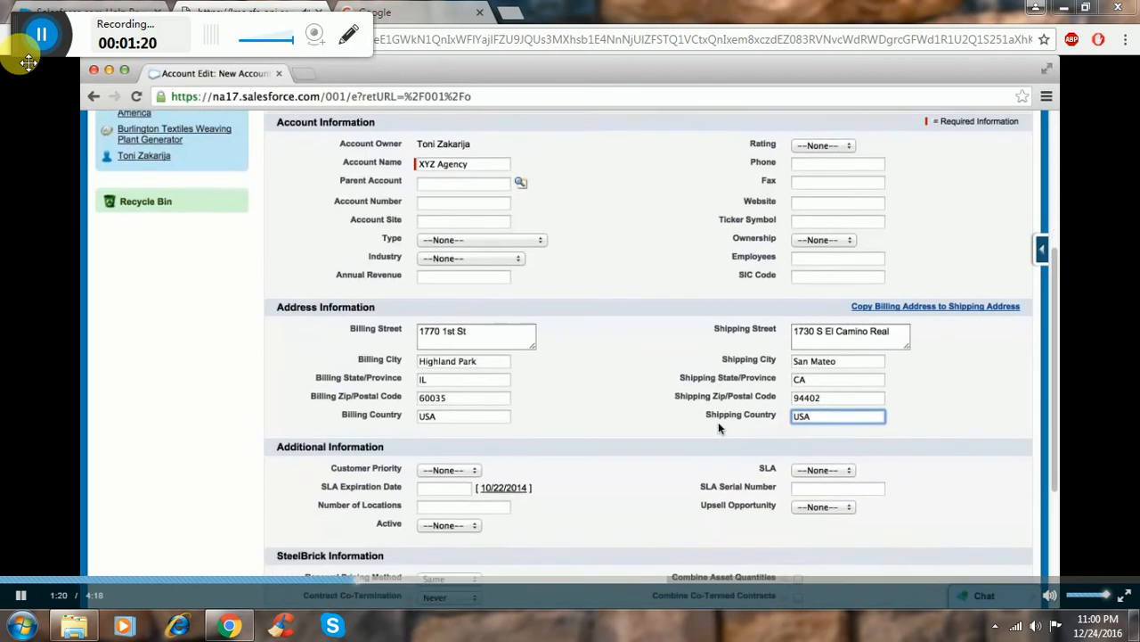
scroll(718, 427, "down", 1)
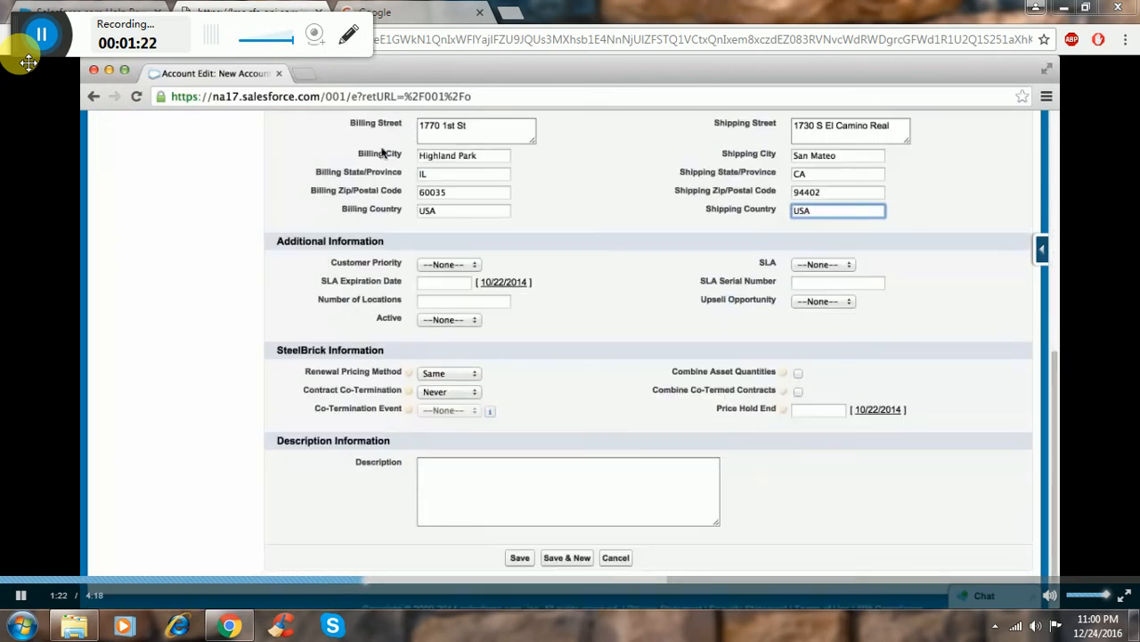
left_click(467, 392)
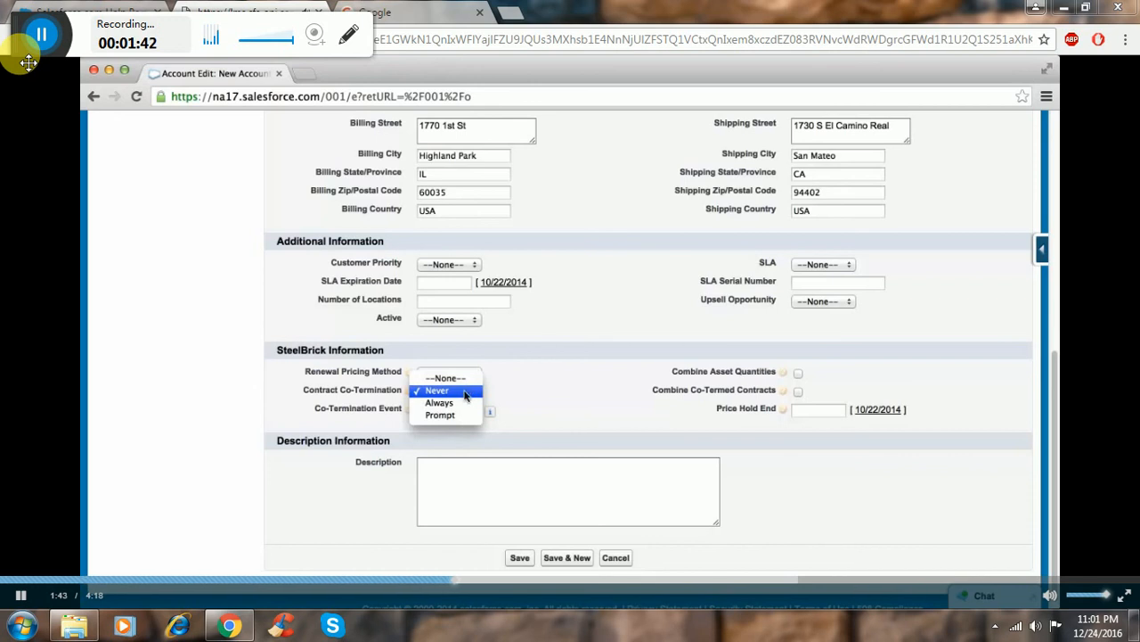
left_click(465, 412)
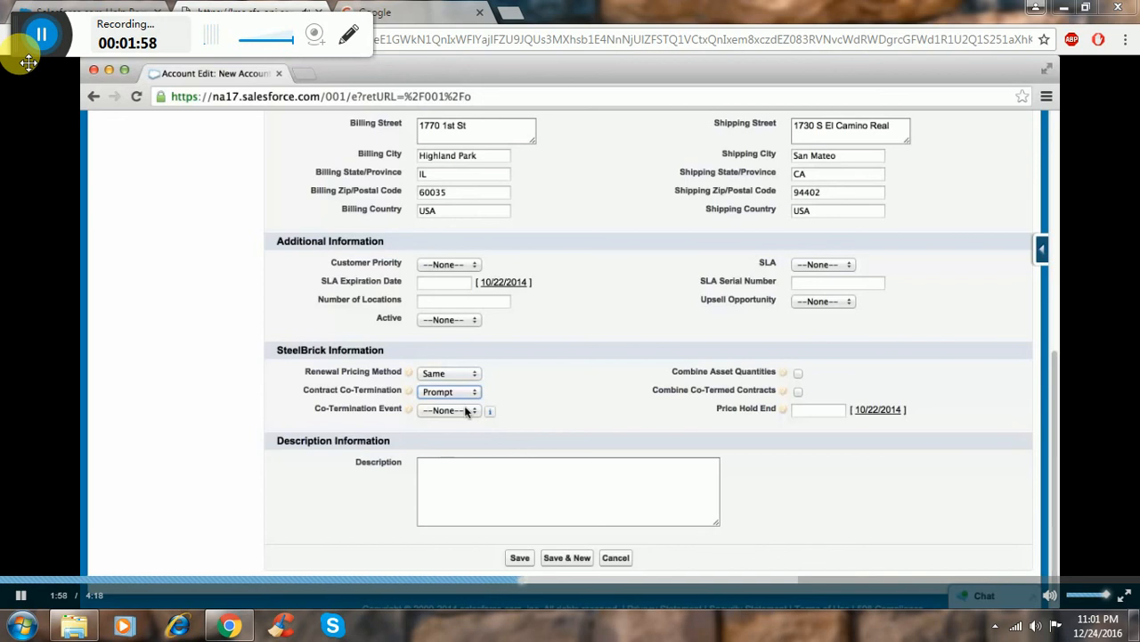
left_click(467, 411)
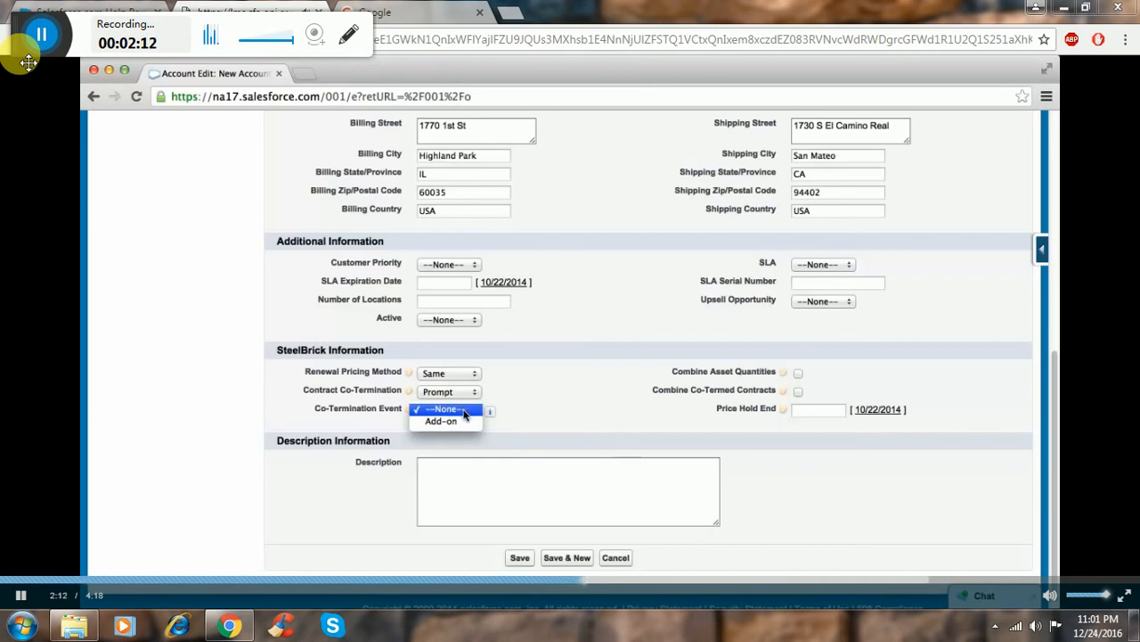
left_click(462, 421)
left_click(517, 559)
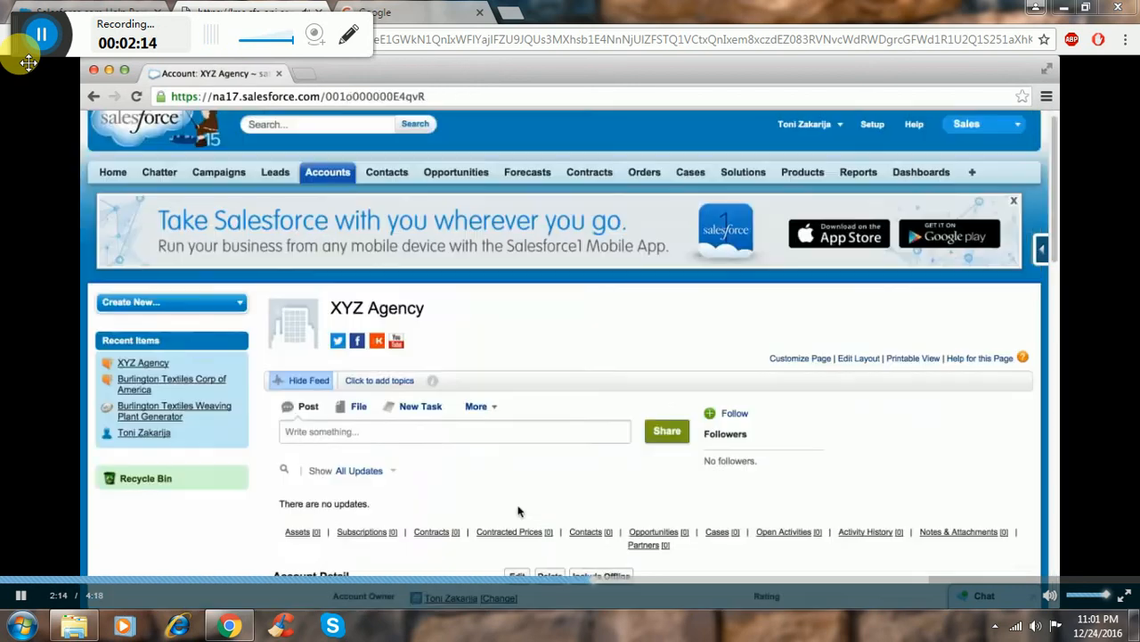
Start a new contact from the Contacts related list of the XYZ Agency account.
scroll(516, 509, "down", 3)
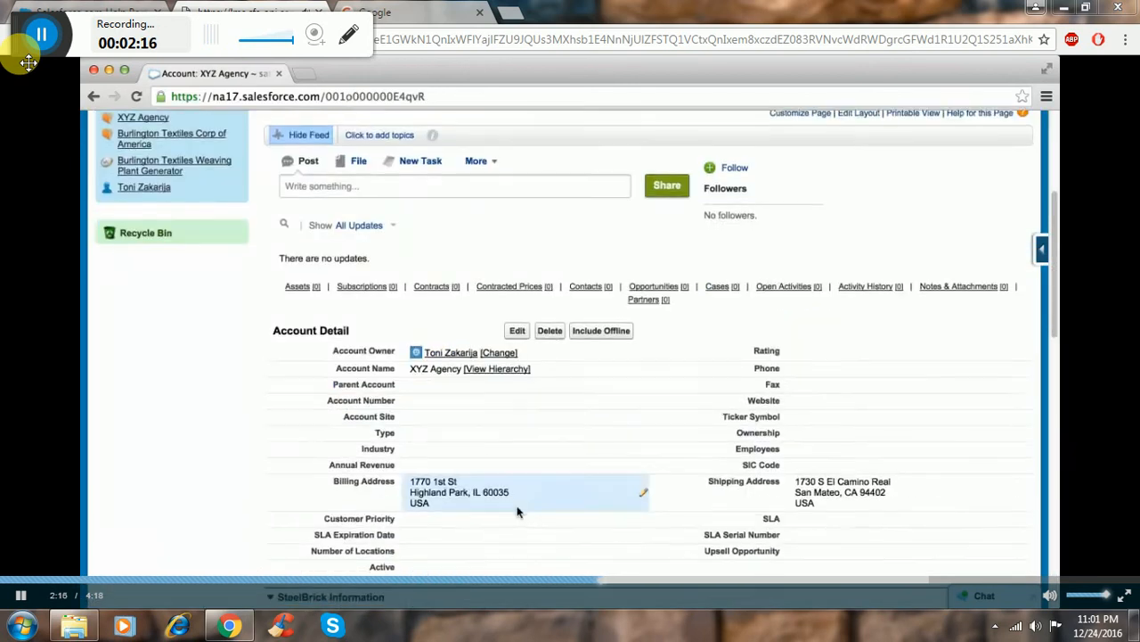
scroll(258, 517, "down", 1)
scroll(234, 514, "down", 2)
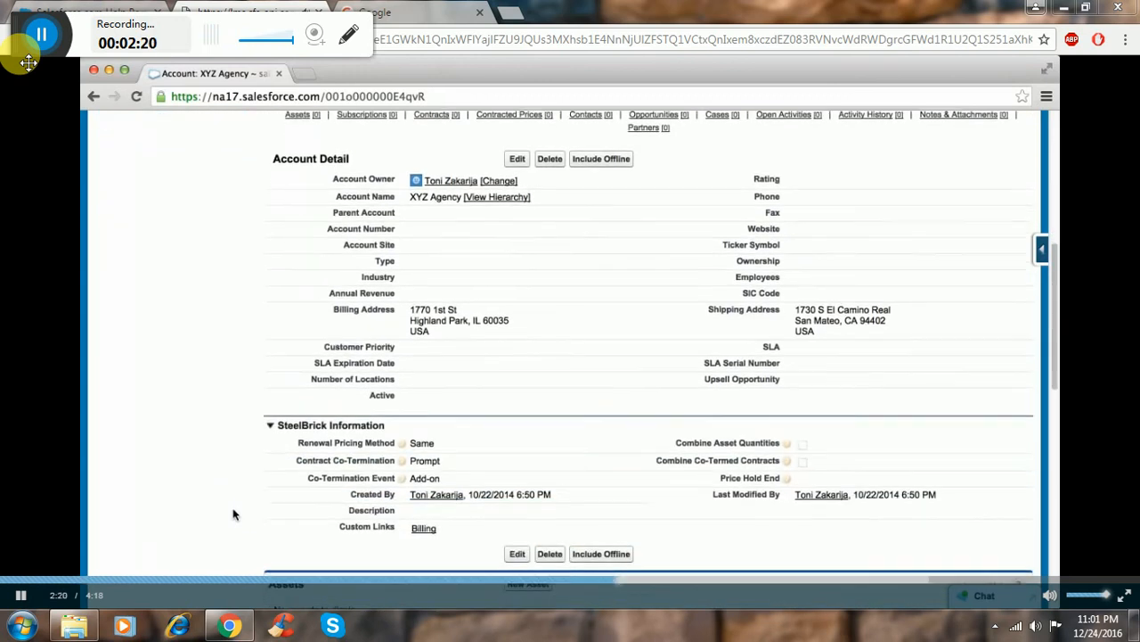
scroll(233, 514, "down", 1)
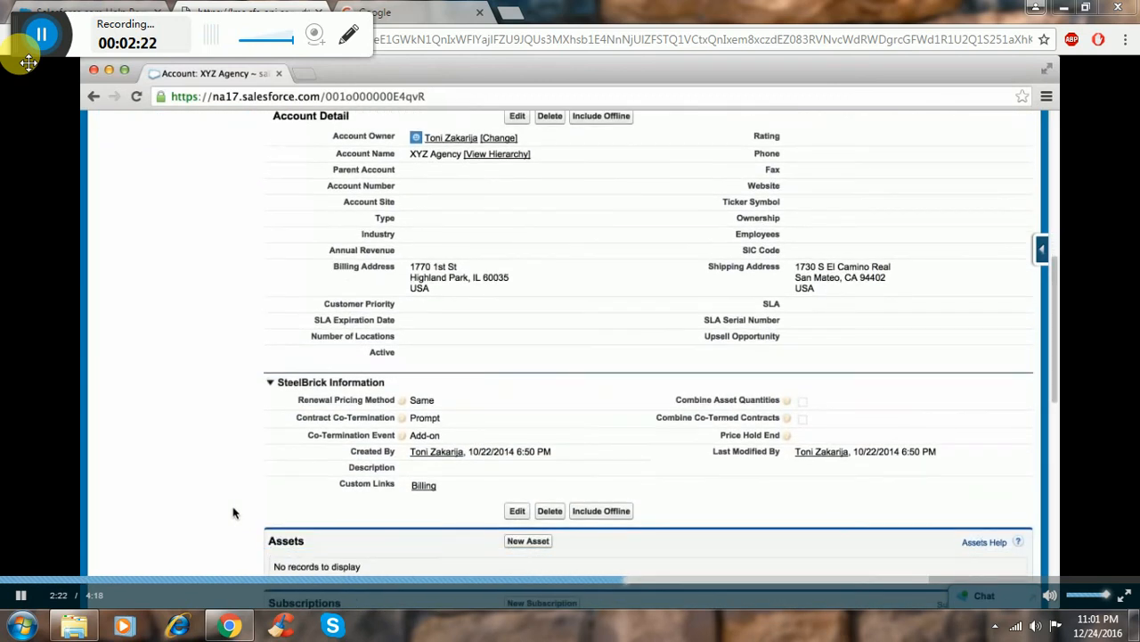
scroll(233, 514, "down", 5)
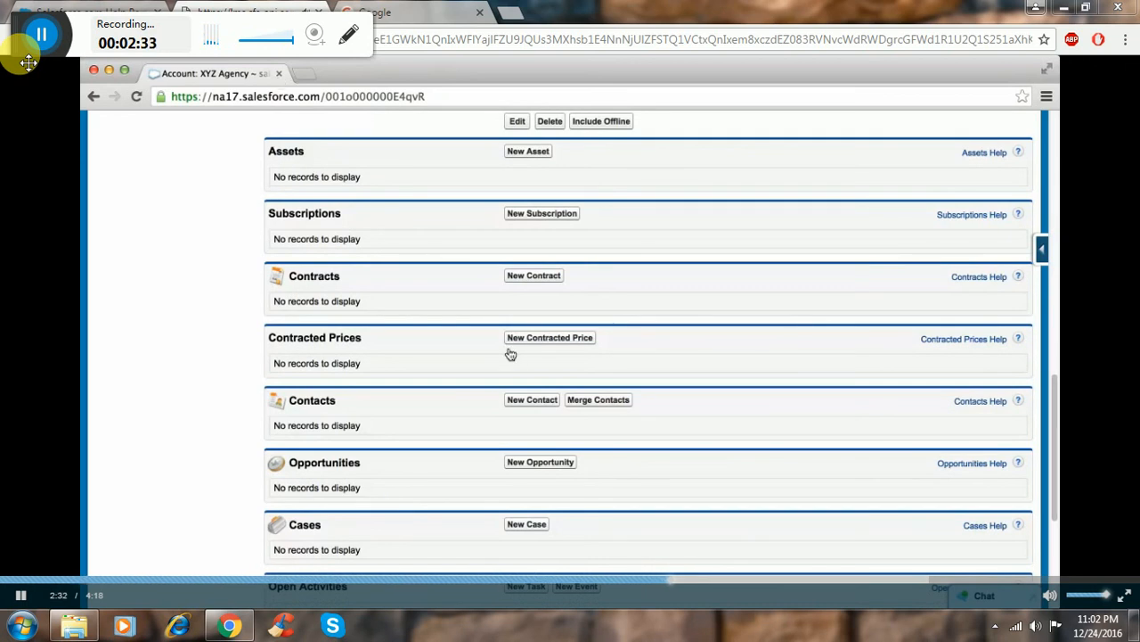
left_click(509, 398)
scroll(312, 497, "down", 3)
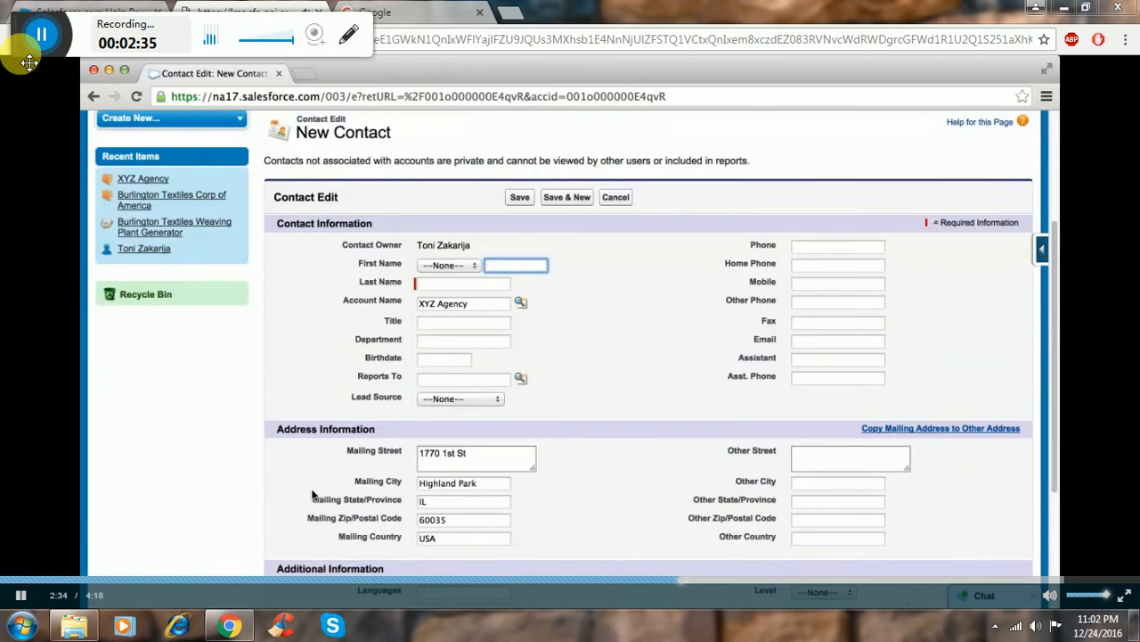
scroll(312, 497, "down", 1)
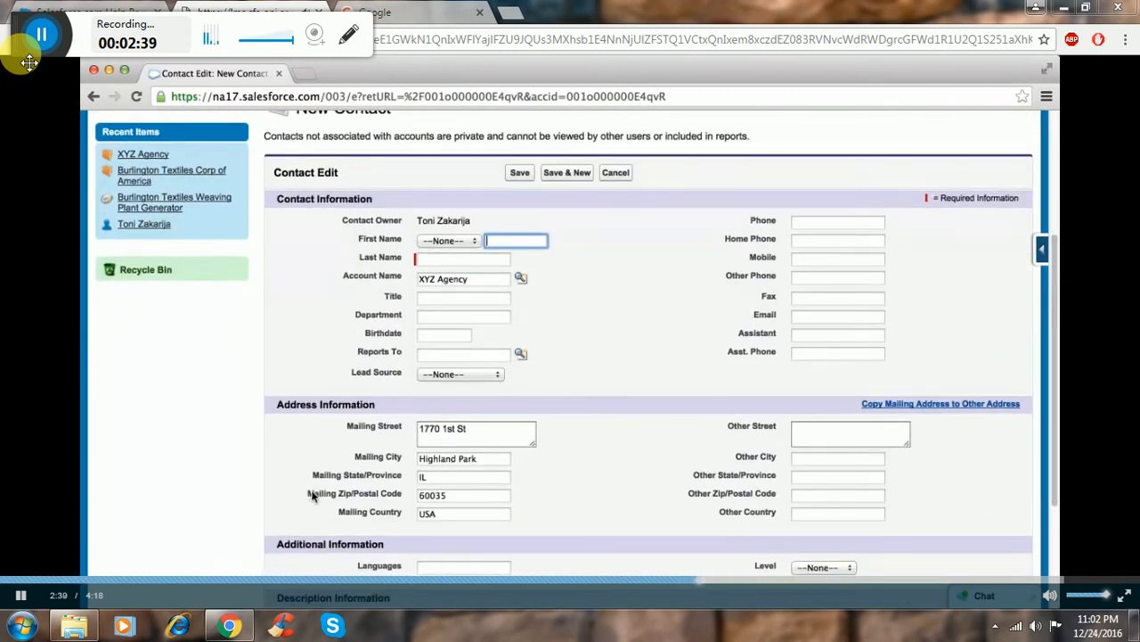
scroll(312, 496, "down", 1)
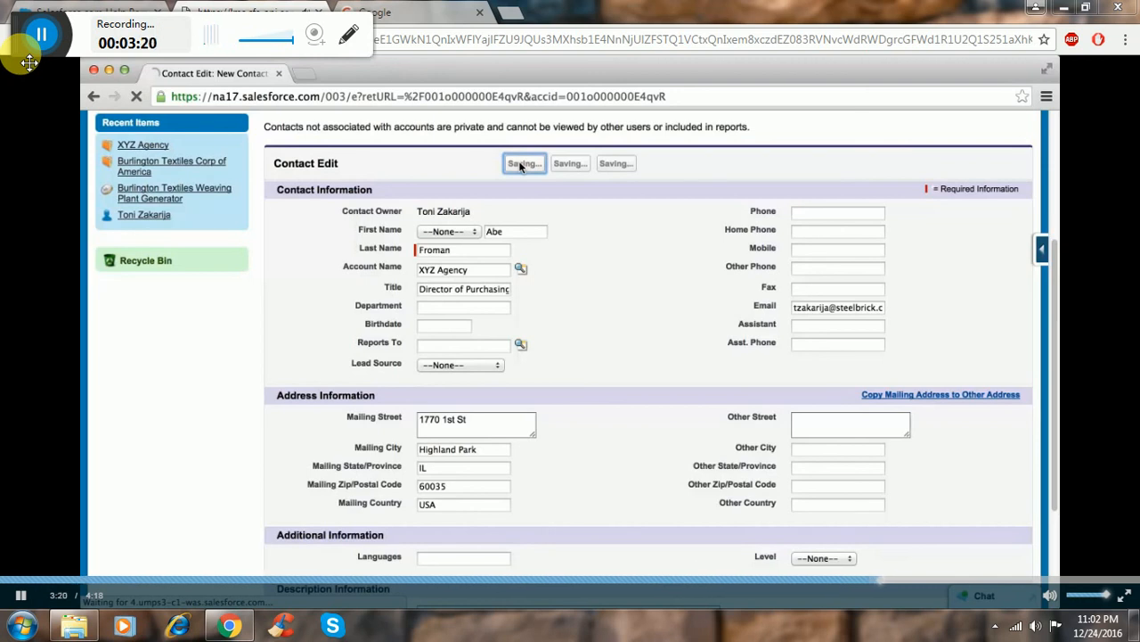
Review the saved contact's details and its related lists.
scroll(809, 472, "down", 5)
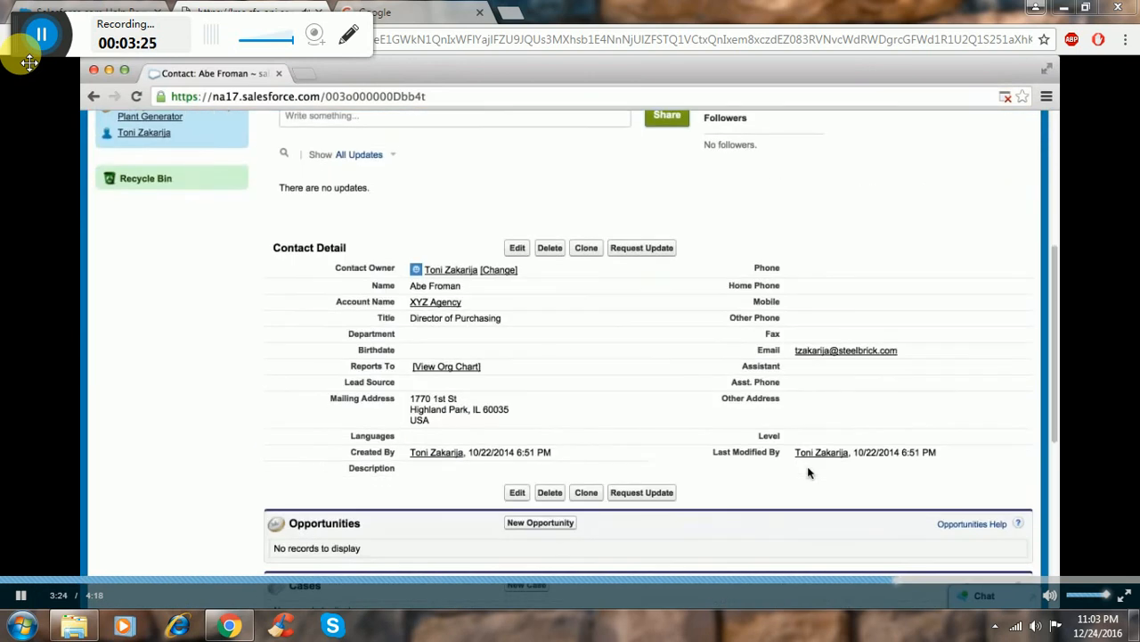
scroll(809, 472, "down", 1)
scroll(809, 473, "down", 1)
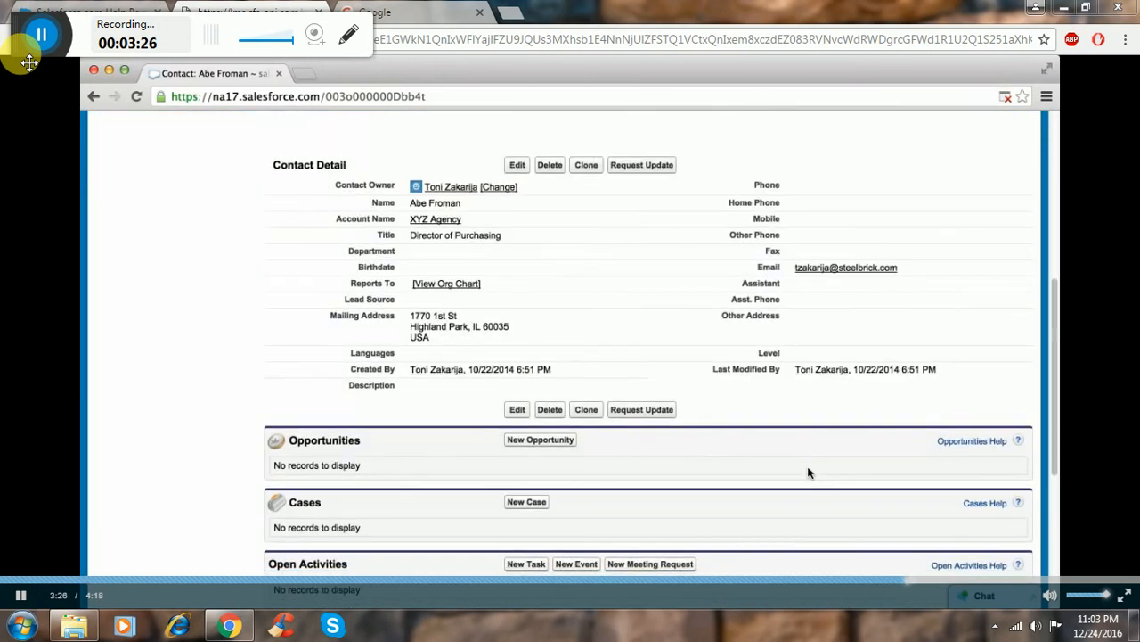